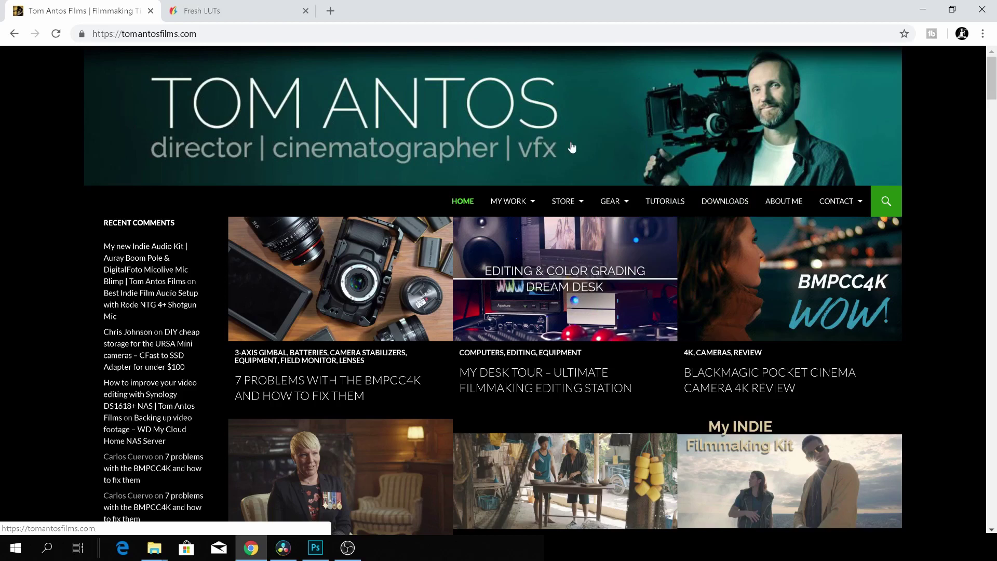
Open the Tom Antos Films Downloads page to find the free Film-Stock LUTs
click(715, 204)
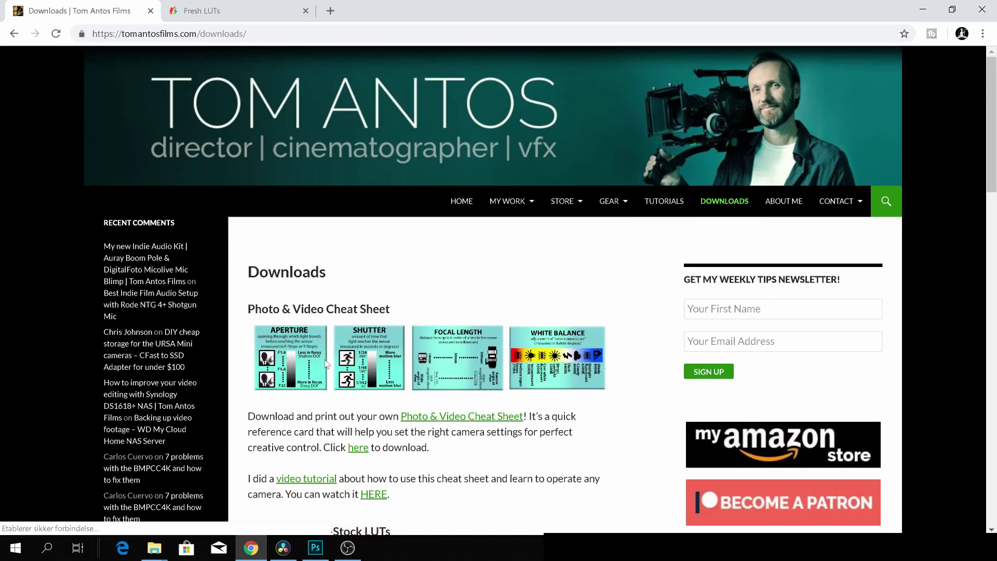
scroll(327, 366, down, 3)
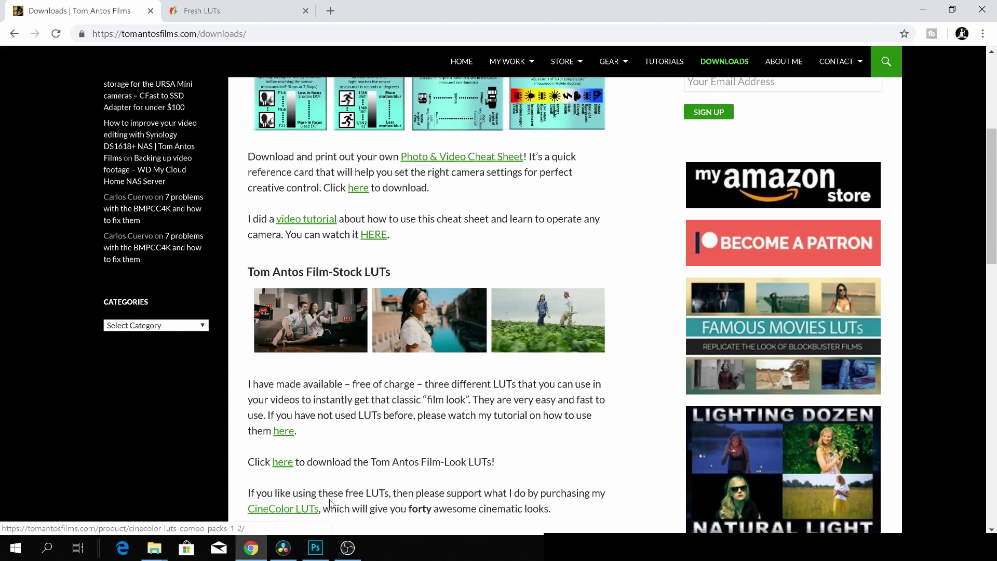
scroll(476, 335, up, 2)
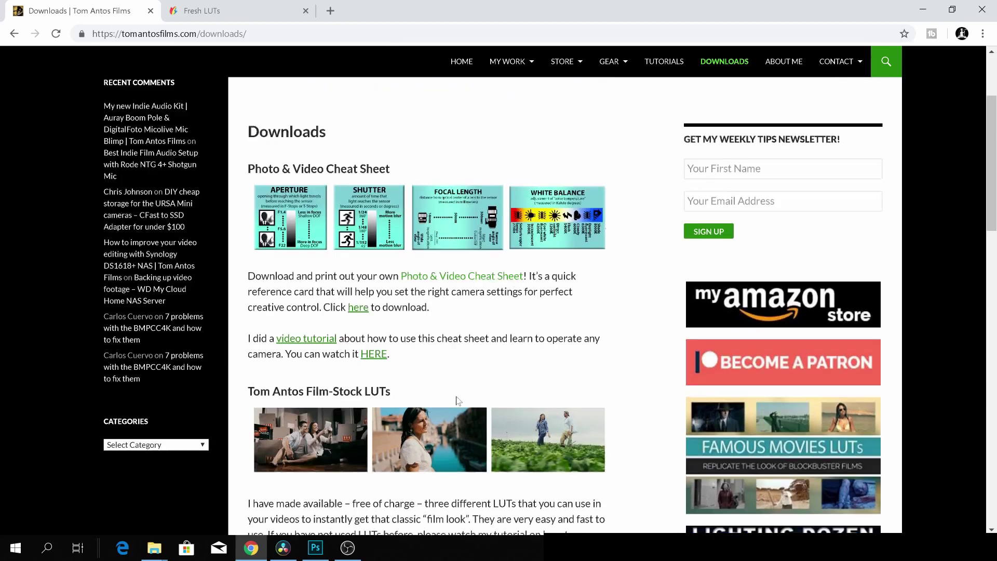
scroll(460, 381, up, 1)
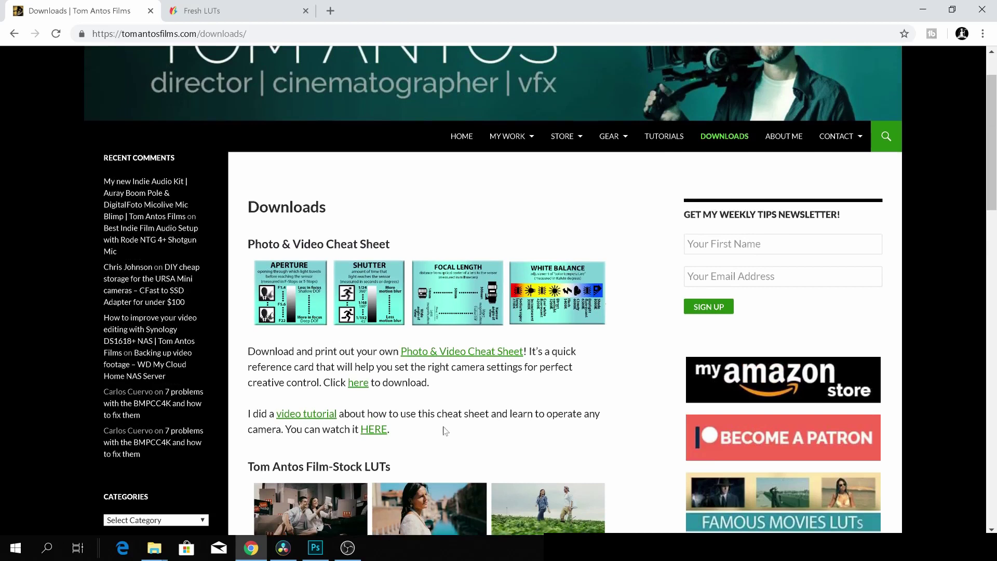
Open the Helios LUT on Fresh LUTs, compare its before/after look, and download Helios.cube
click(229, 11)
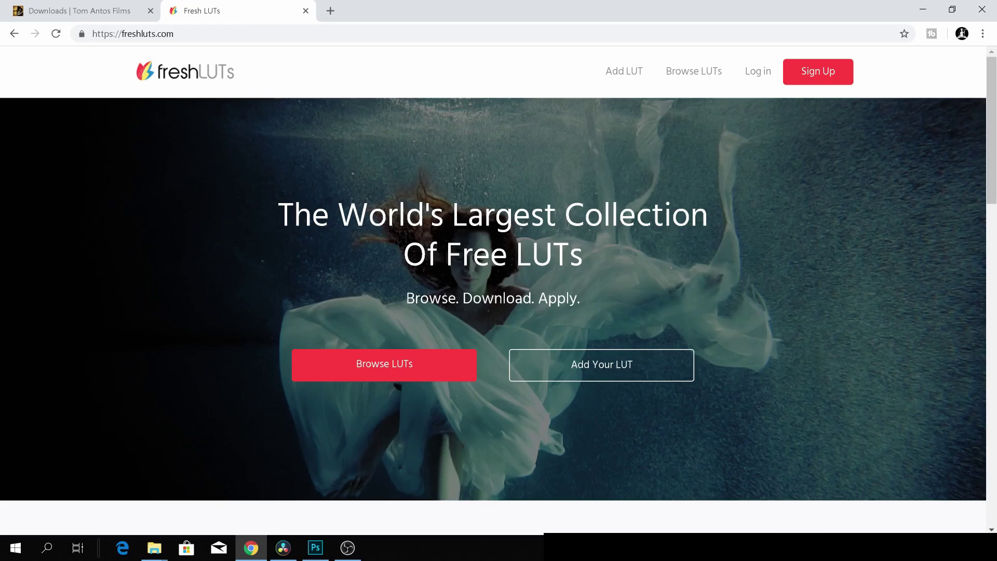
scroll(486, 232, down, 3)
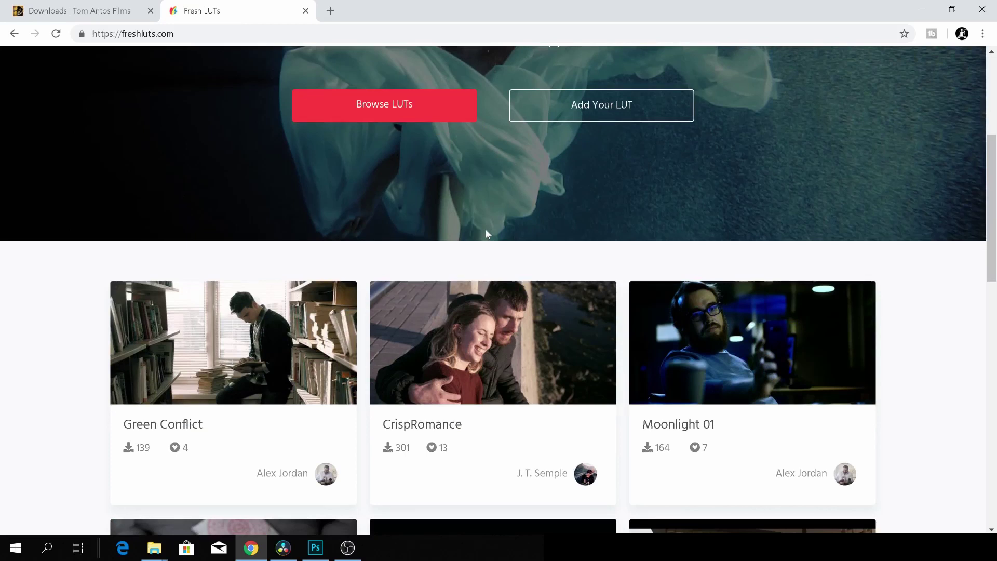
scroll(458, 300, up, 1)
scroll(459, 301, up, 1)
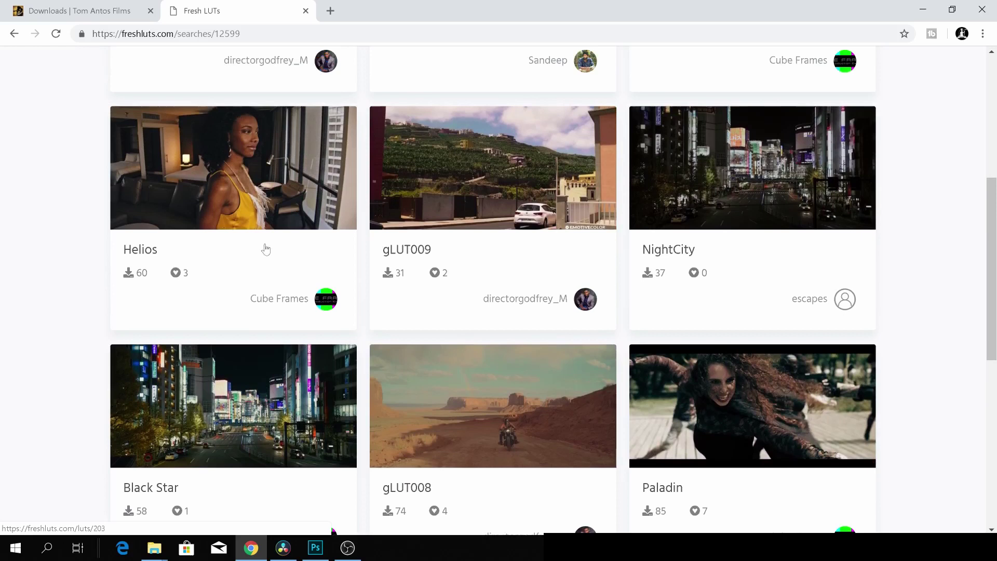
click(232, 193)
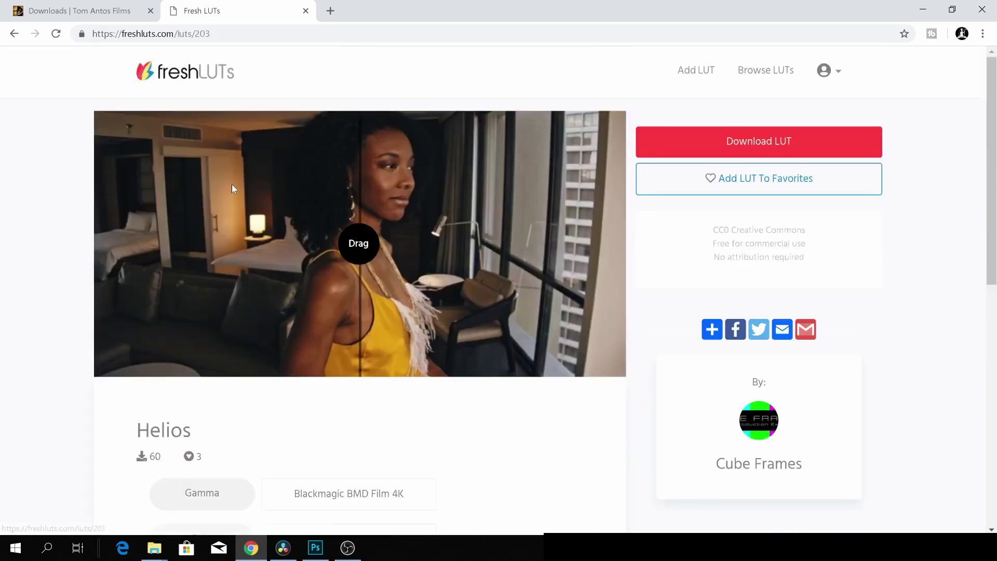
mouse_move(362, 246)
mouse_down()
mouse_move(640, 212)
mouse_move(276, 260)
mouse_move(1, 234)
mouse_move(184, 239)
mouse_move(634, 219)
mouse_up()
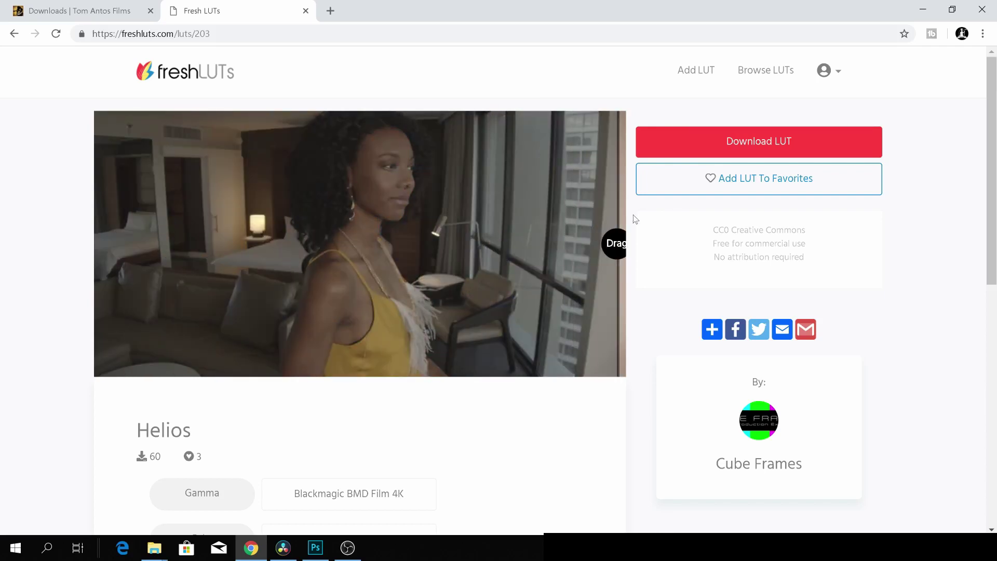
mouse_move(564, 216)
mouse_down()
mouse_move(87, 236)
mouse_move(463, 213)
mouse_up()
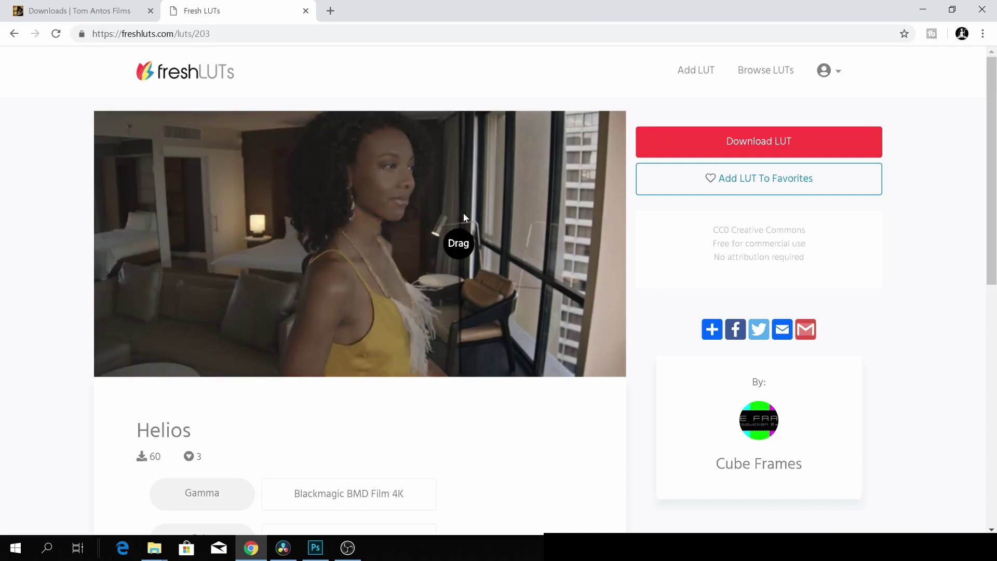
click(689, 150)
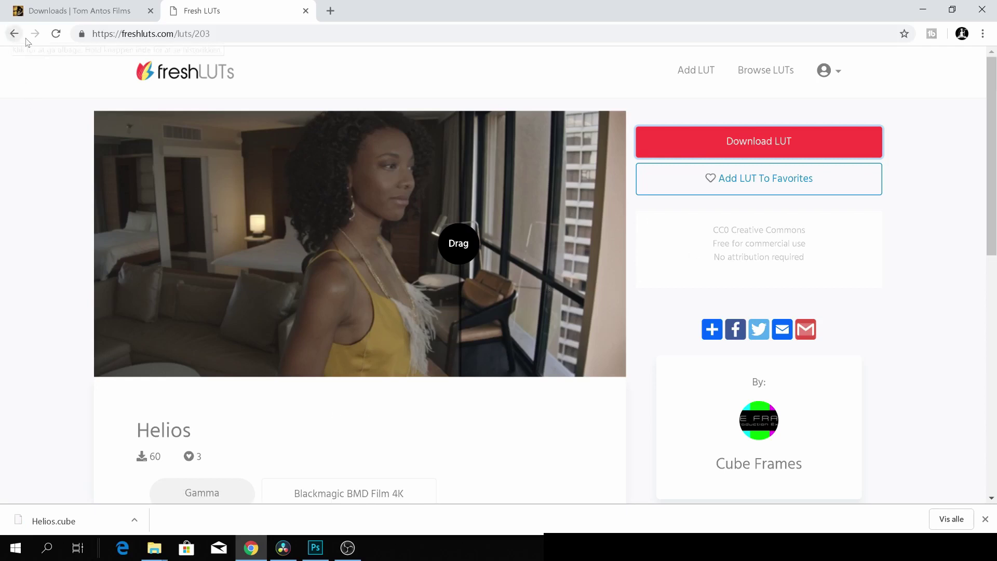
From the Fresh LUTs homepage, open and preview Magenta Dream, then download it
click(174, 74)
scroll(330, 300, down, 1)
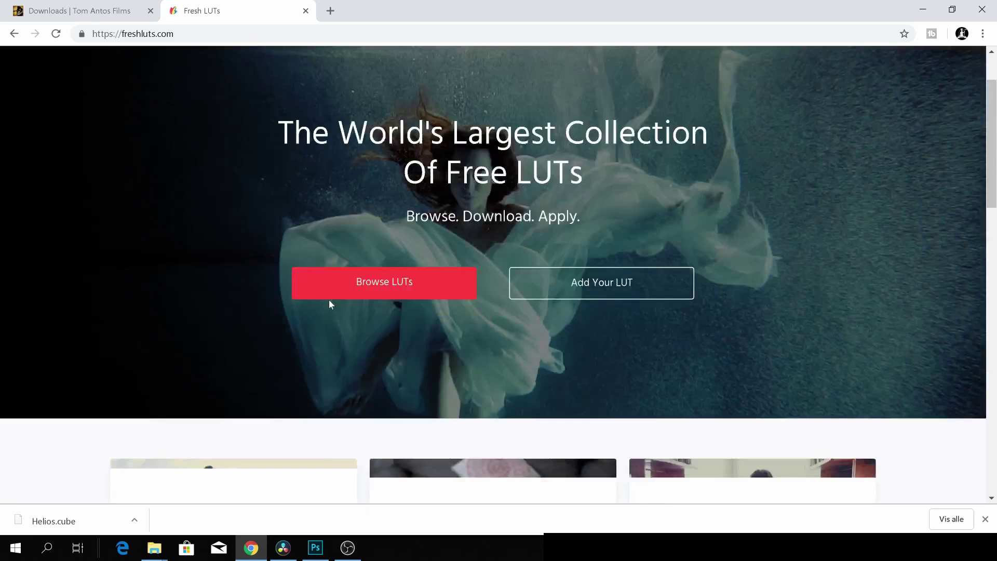
scroll(329, 301, down, 5)
scroll(330, 301, down, 2)
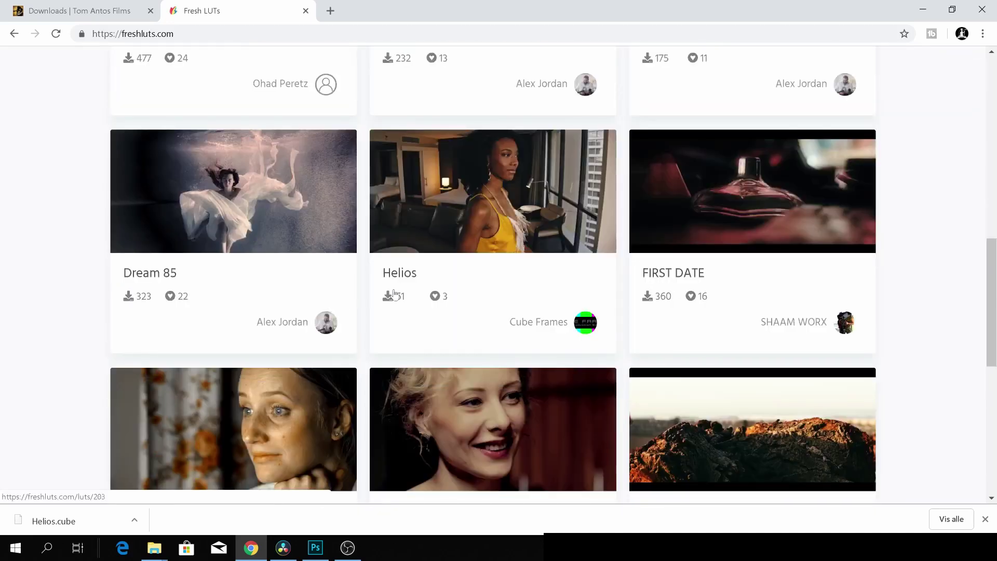
scroll(390, 294, down, 2)
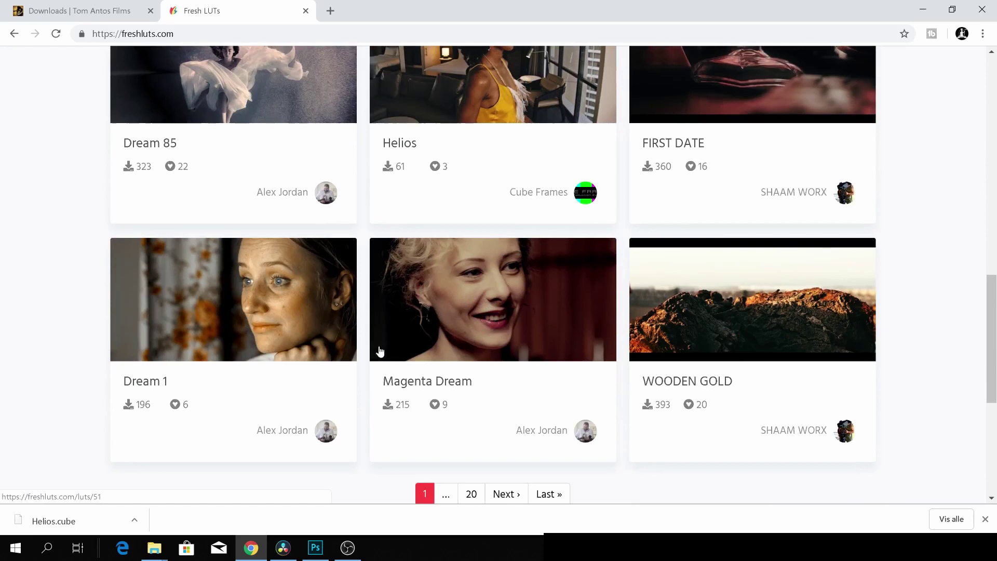
scroll(370, 315, down, 1)
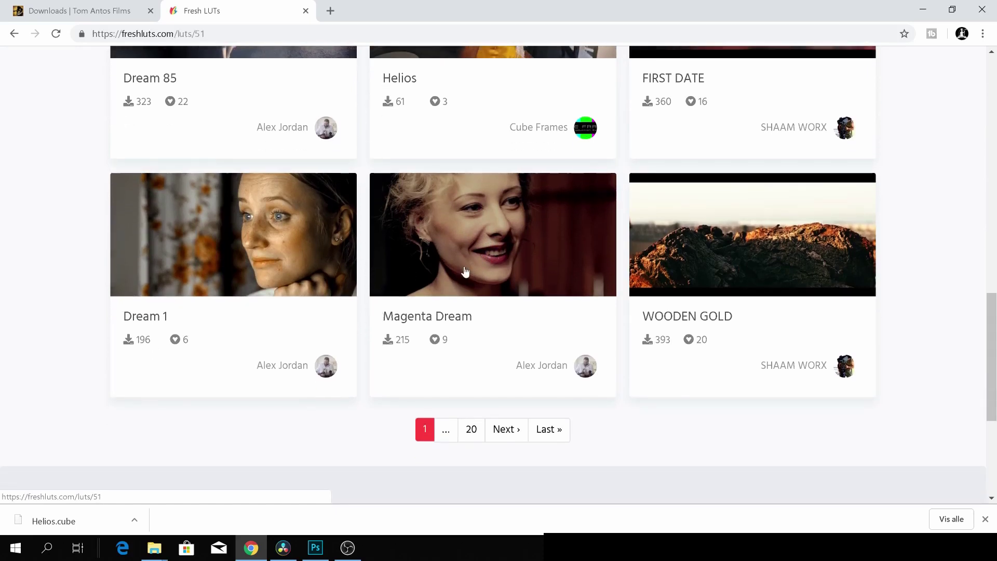
click(464, 269)
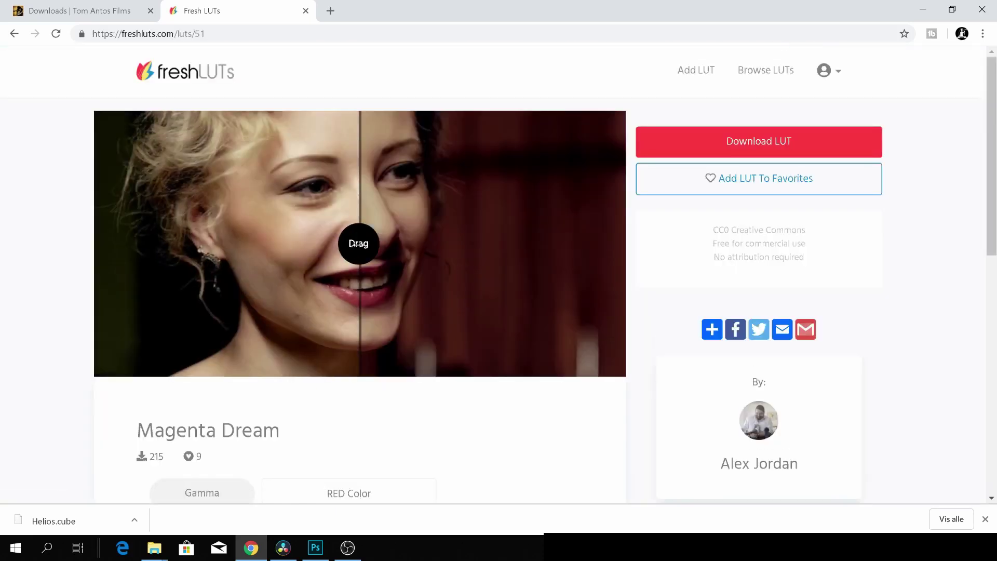
mouse_move(360, 246)
mouse_down()
mouse_move(431, 253)
mouse_move(66, 276)
mouse_move(192, 298)
mouse_move(98, 284)
mouse_move(588, 266)
mouse_up()
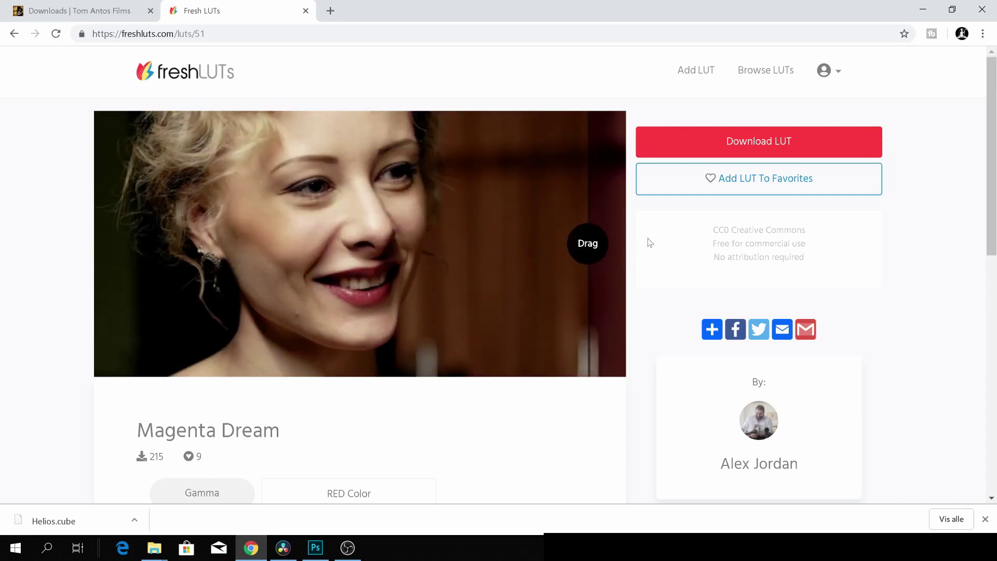
click(749, 148)
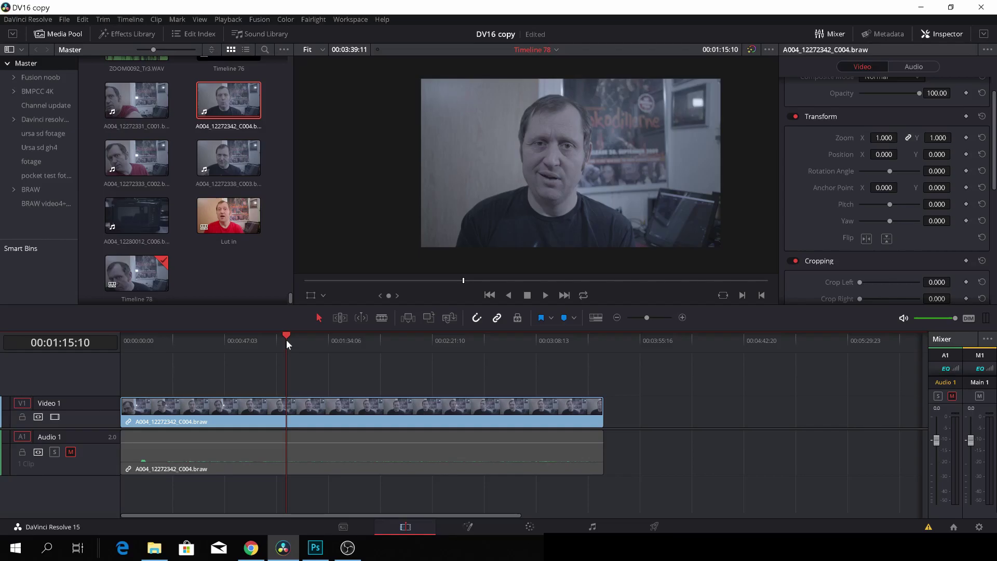
On the Color page, open Resolve's LUT folder from Color Management project settings
click(530, 527)
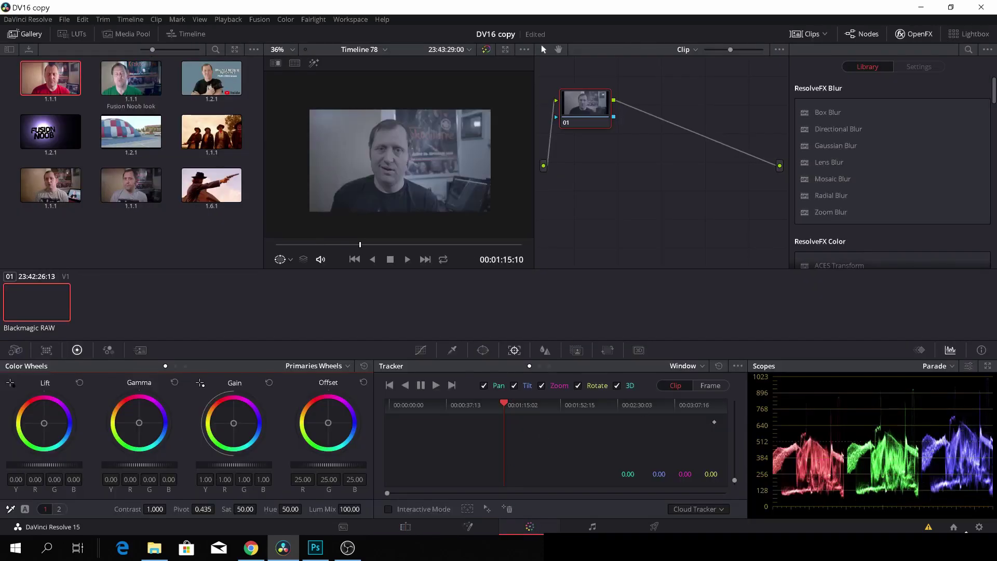
click(979, 527)
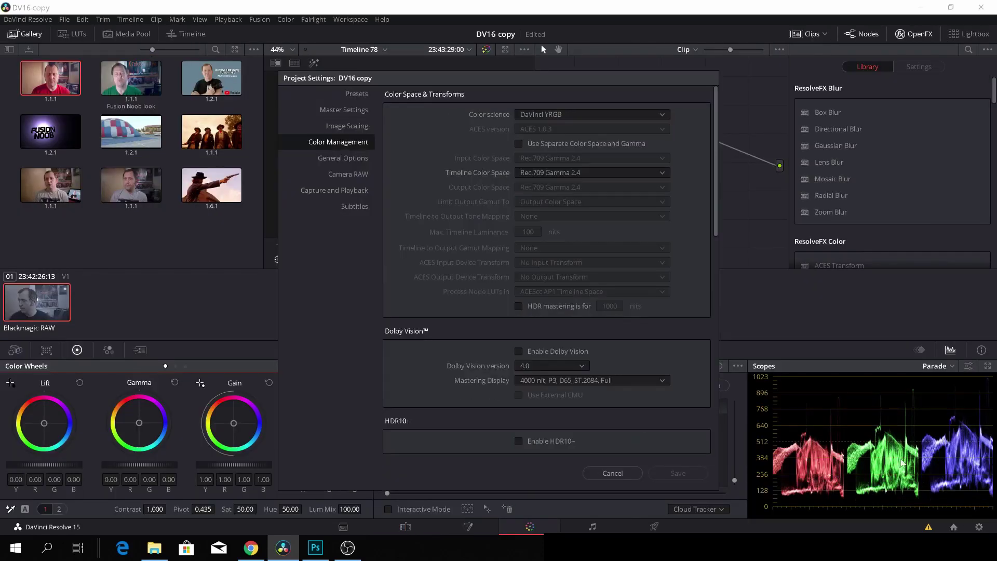
scroll(457, 262, down, 3)
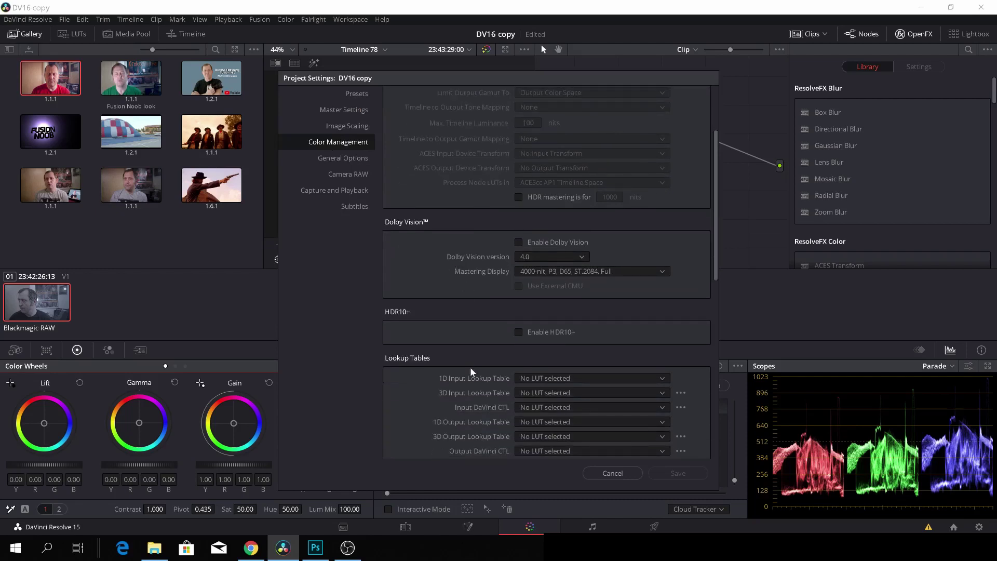
scroll(470, 372, down, 1)
scroll(470, 371, down, 3)
scroll(471, 371, down, 2)
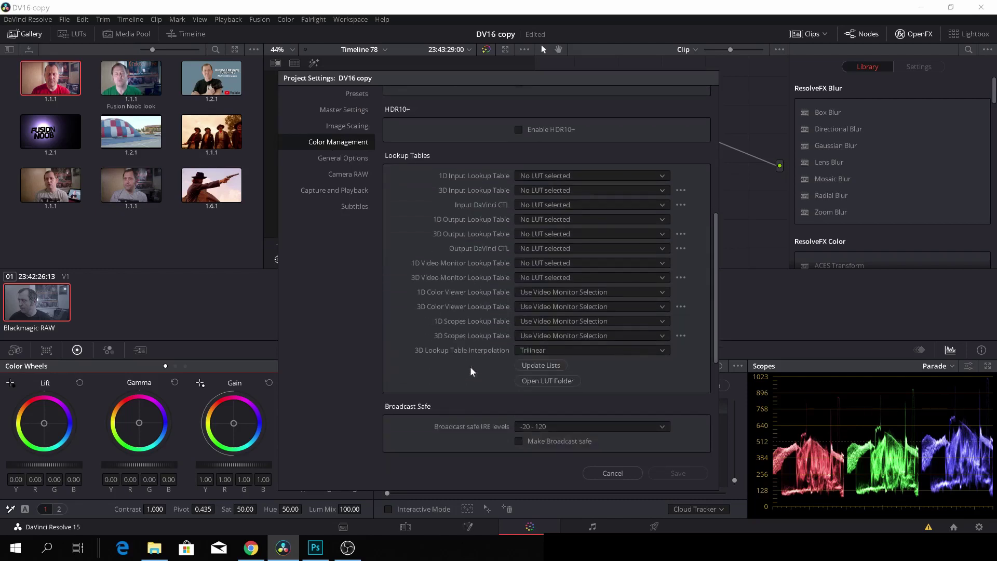
click(549, 382)
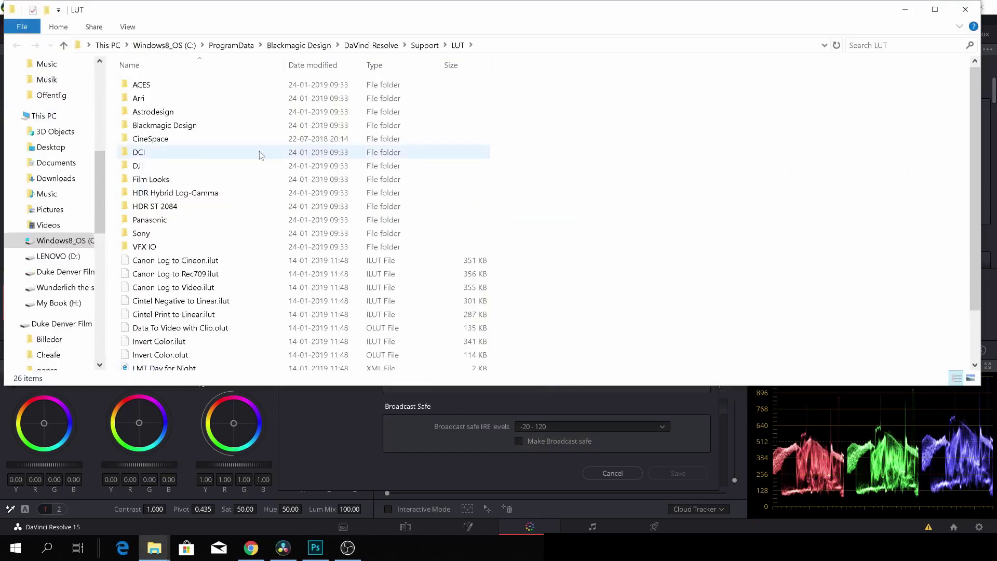
scroll(261, 156, down, 2)
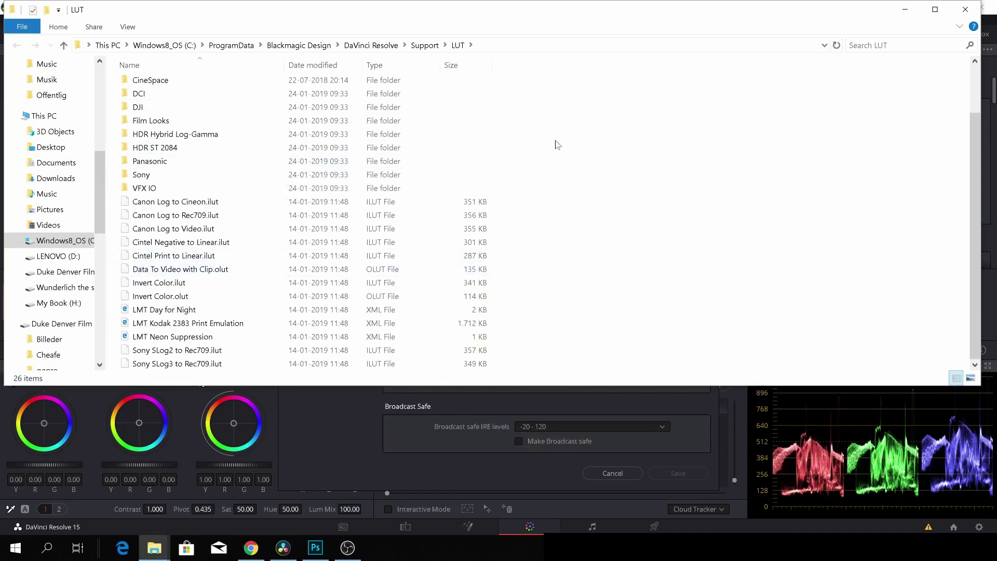
Move Helios.cube and Magenta_Dream.cube from the new luts folder into Resolve's LUT folder
click(157, 550)
click(86, 505)
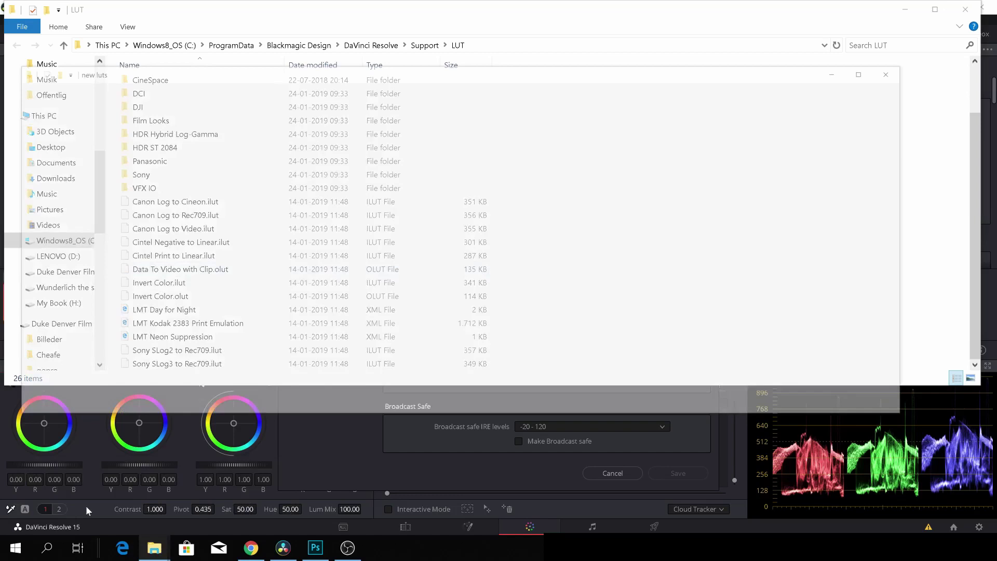
drag(387, 14, 673, 204)
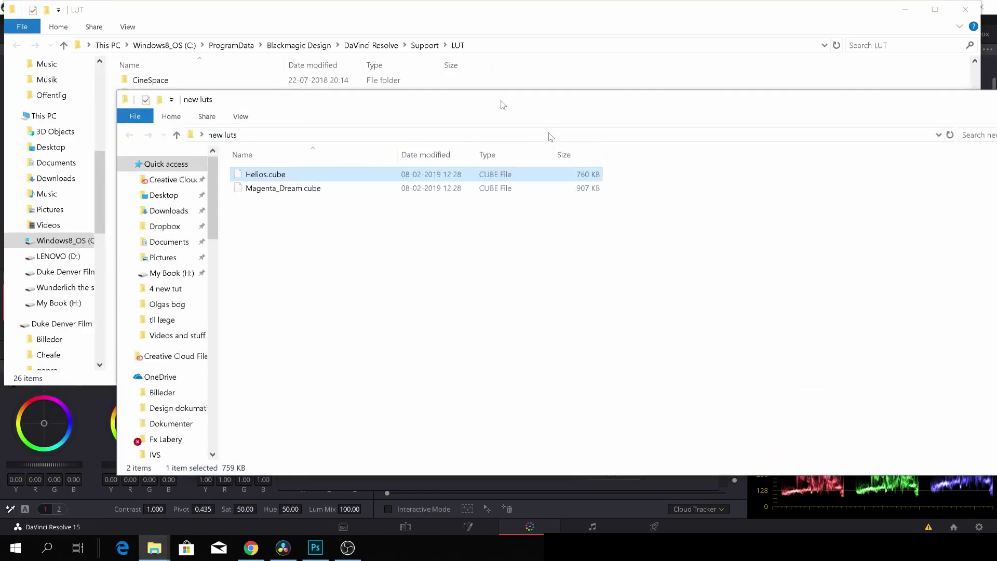
mouse_move(462, 346)
mouse_down()
mouse_move(419, 263)
mouse_move(434, 284)
mouse_move(234, 297)
mouse_up()
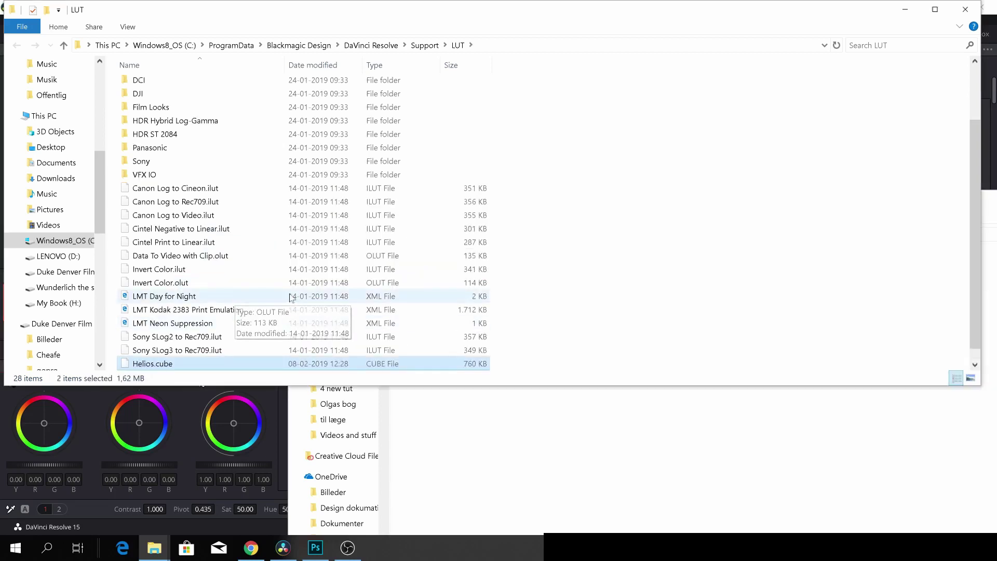
Close the LUT folder and new luts Explorer windows
click(966, 10)
mouse_move(872, 200)
mouse_down()
mouse_move(526, 178)
mouse_move(536, 173)
mouse_up()
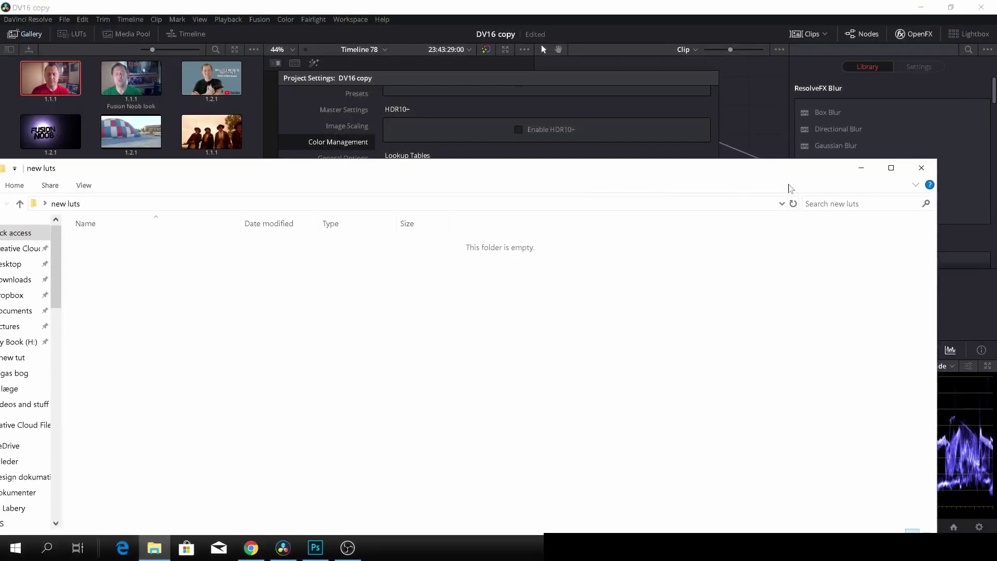
click(923, 168)
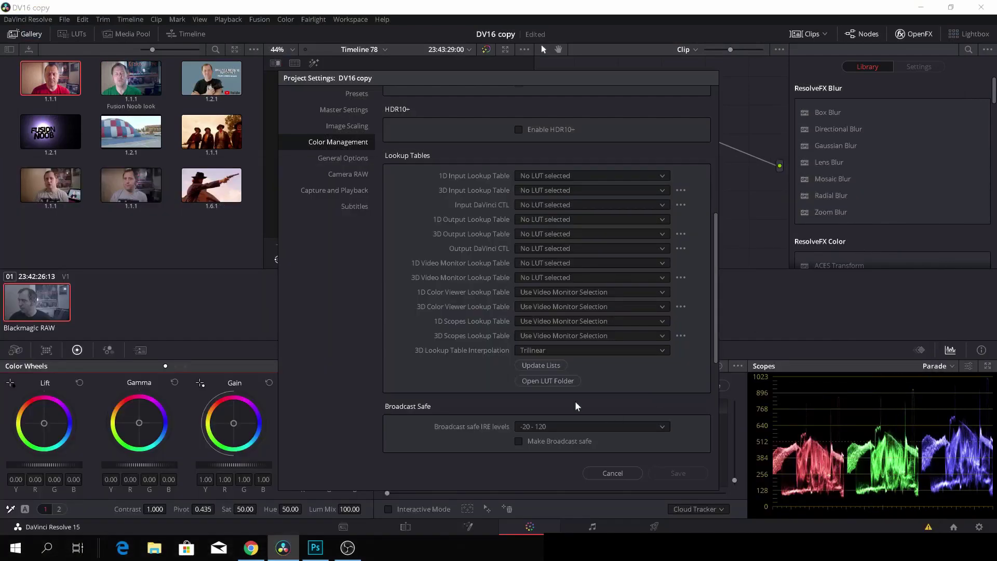
Refresh the LUT lists, save project settings, hide the Gallery, and apply the Magenta_Dream 3D LUT
click(552, 366)
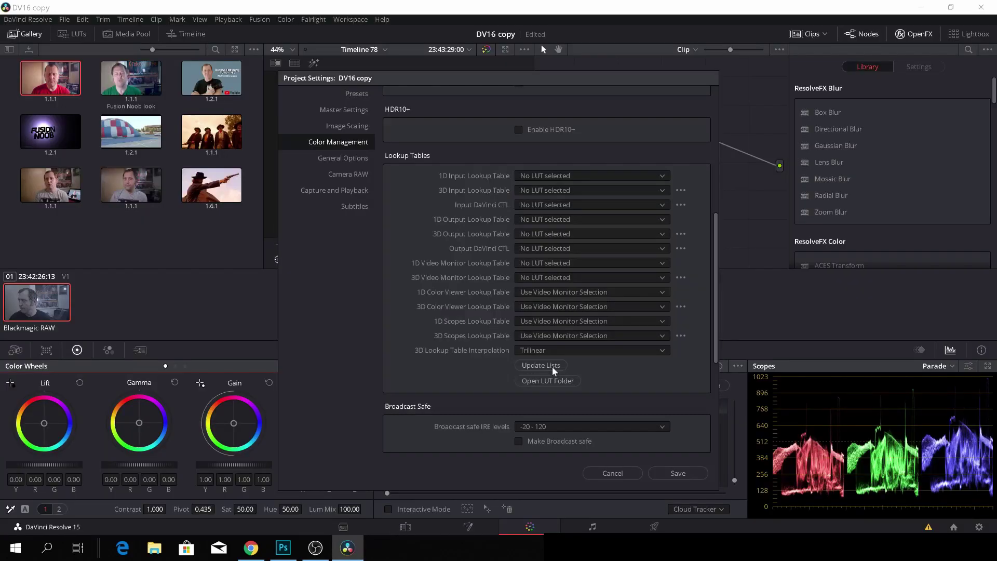
click(675, 475)
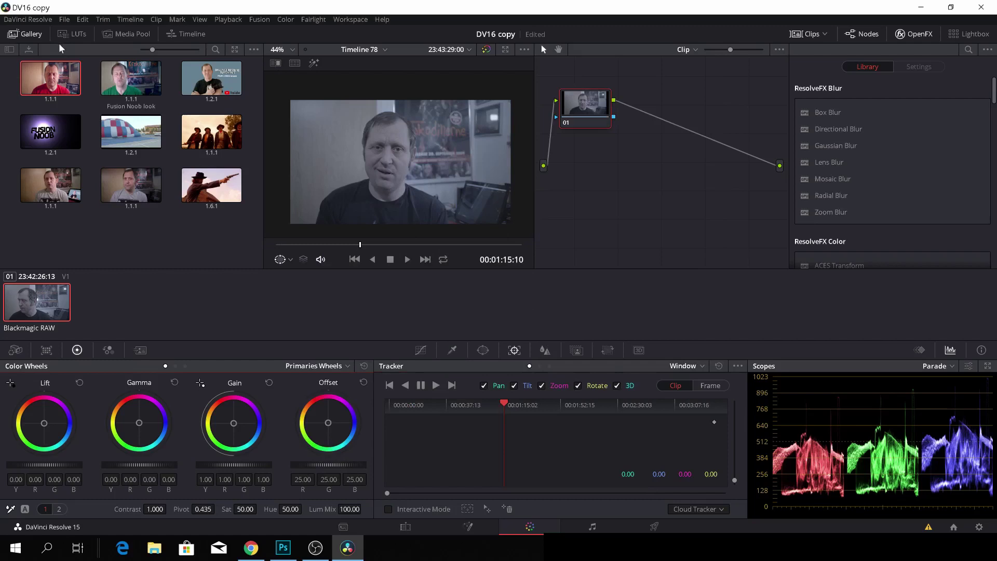
click(31, 34)
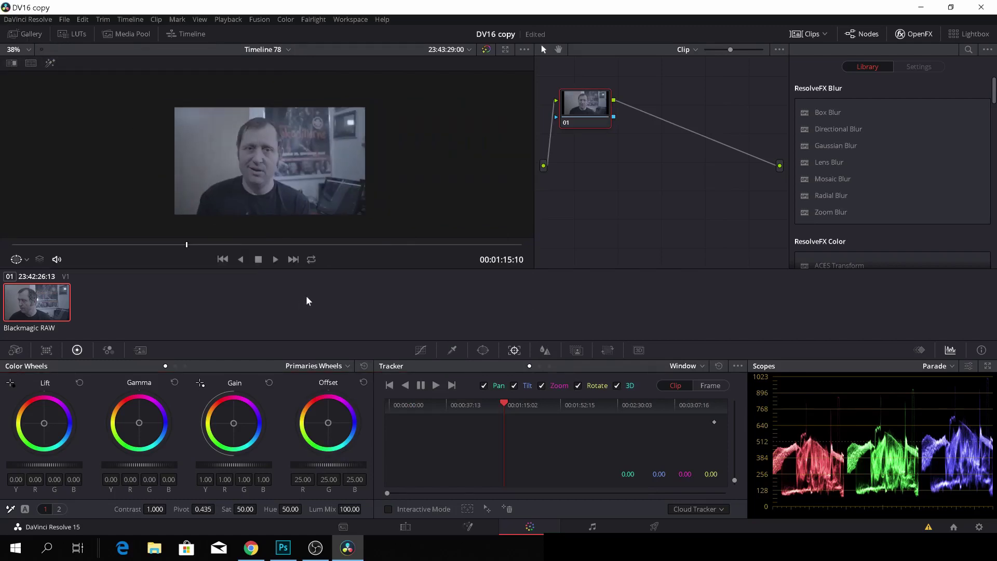
right_click(51, 308)
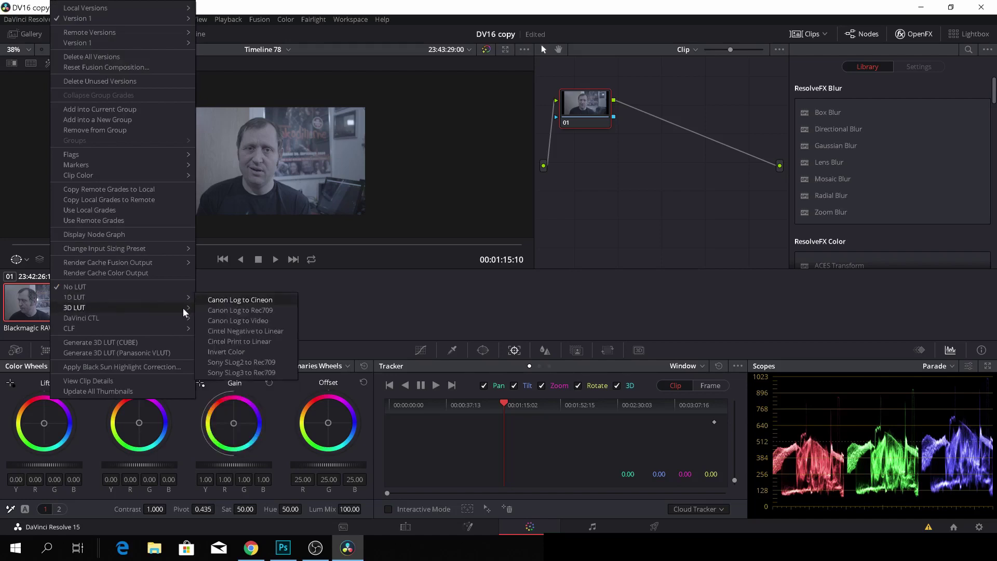
mouse_move(74, 307)
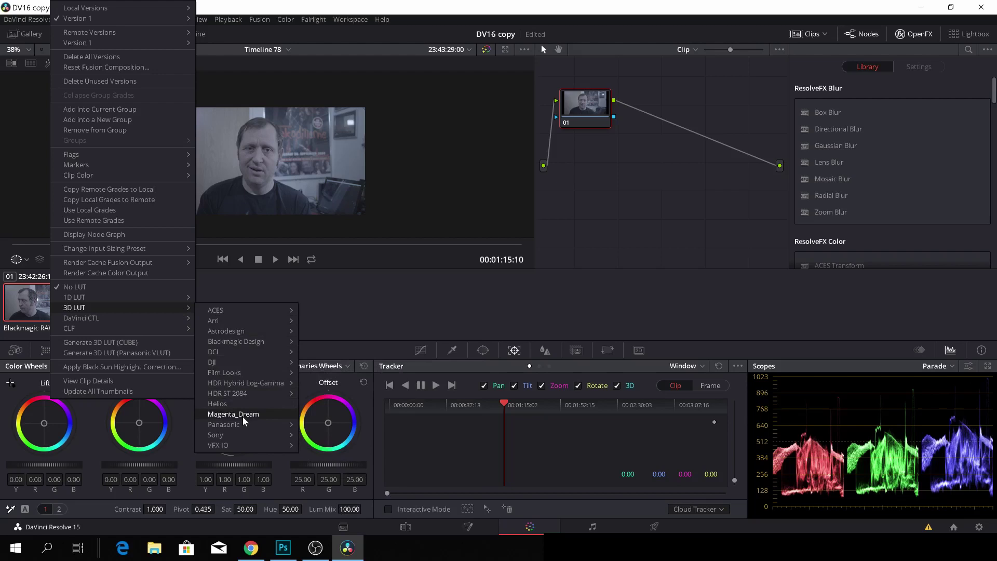
click(242, 416)
scroll(272, 146, up, 3)
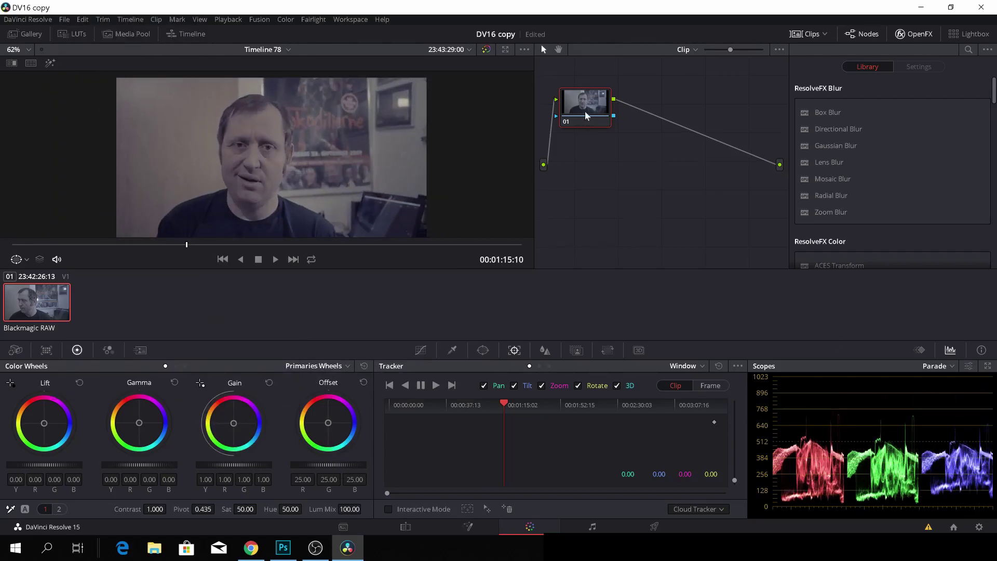
Add a new node 02 and place it before LUT node 01
drag(585, 111, 645, 126)
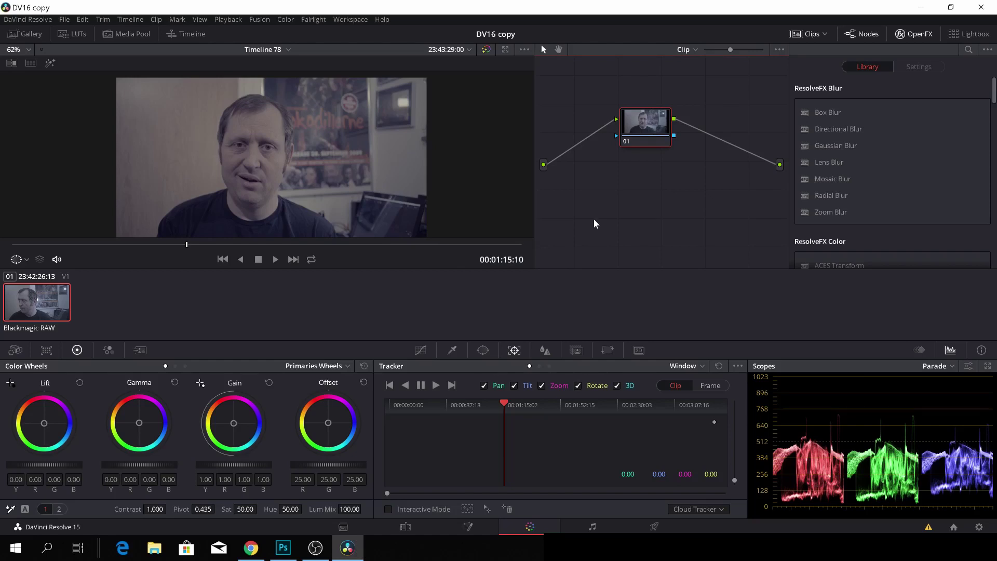
key(shift+s)
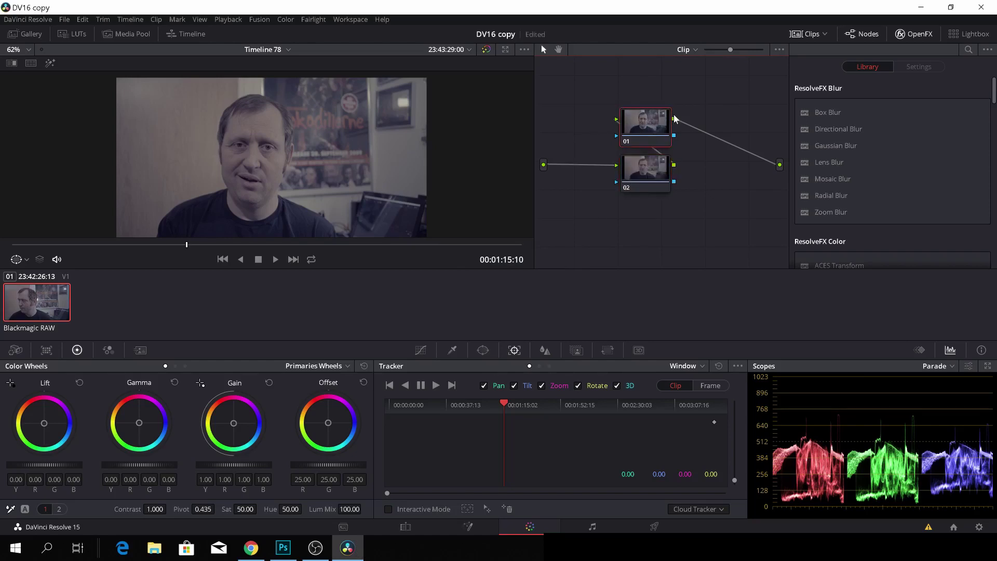
drag(657, 136, 719, 132)
drag(646, 175, 619, 150)
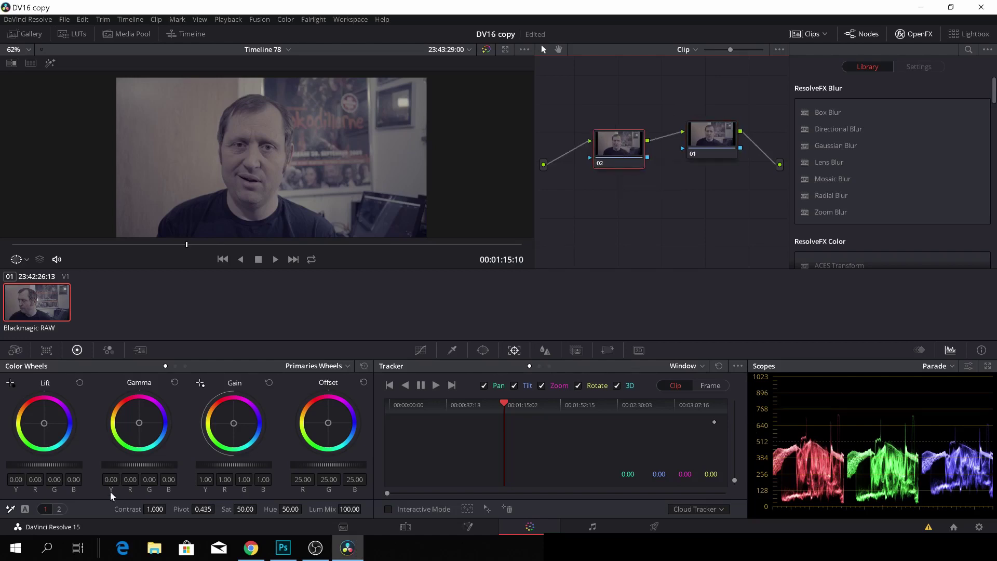
On node 02, set lift -0.02, gamma 0.02, gain 1.11, saturation 63.40, contrast 1.250; compare bypassed
drag(42, 465, 35, 465)
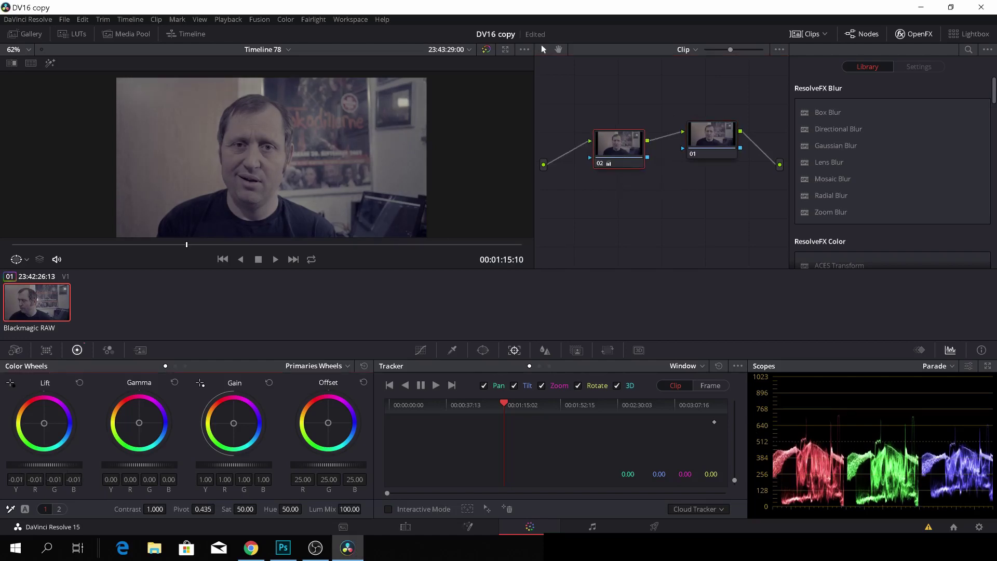
drag(139, 465, 147, 466)
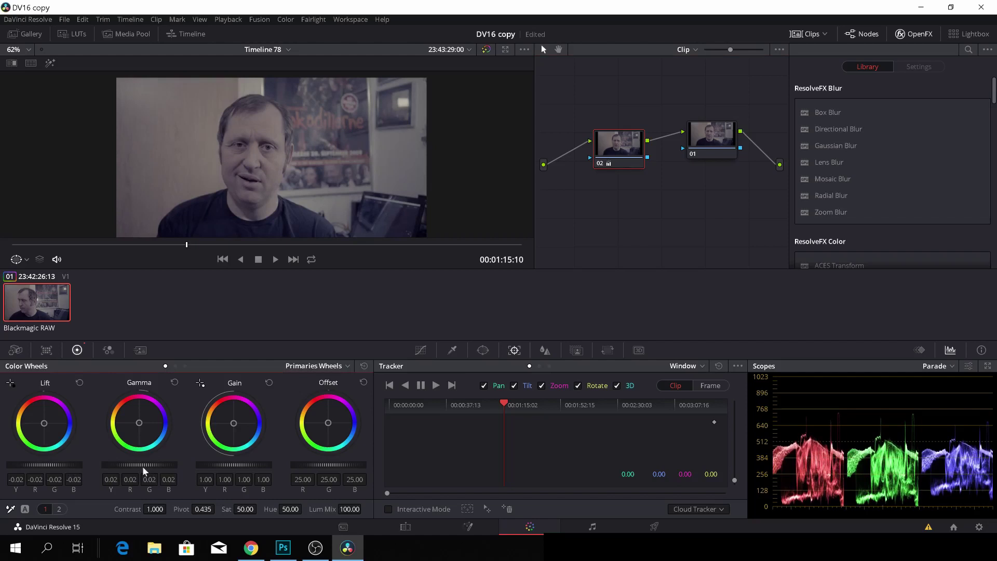
drag(233, 464, 244, 465)
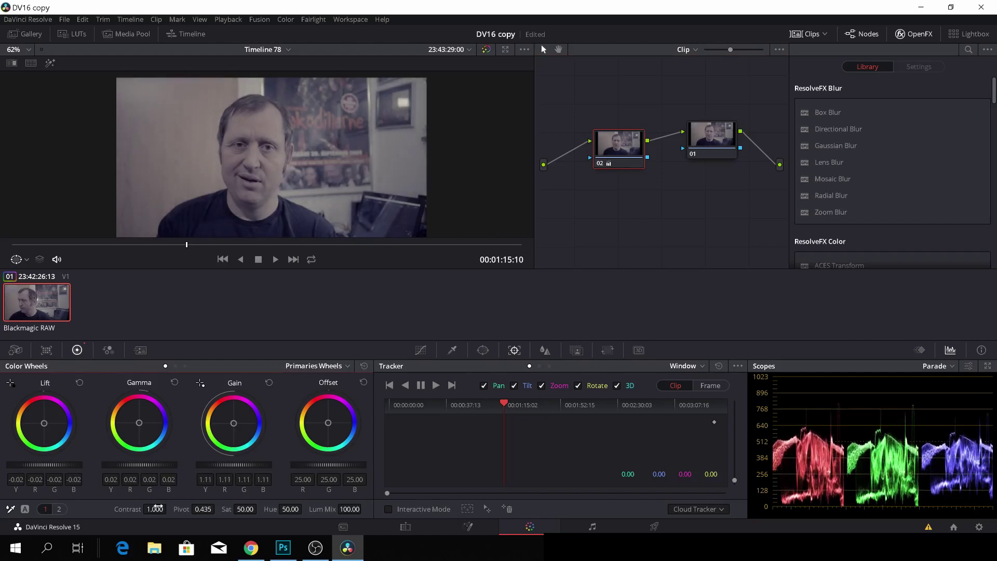
drag(244, 508, 156, 539)
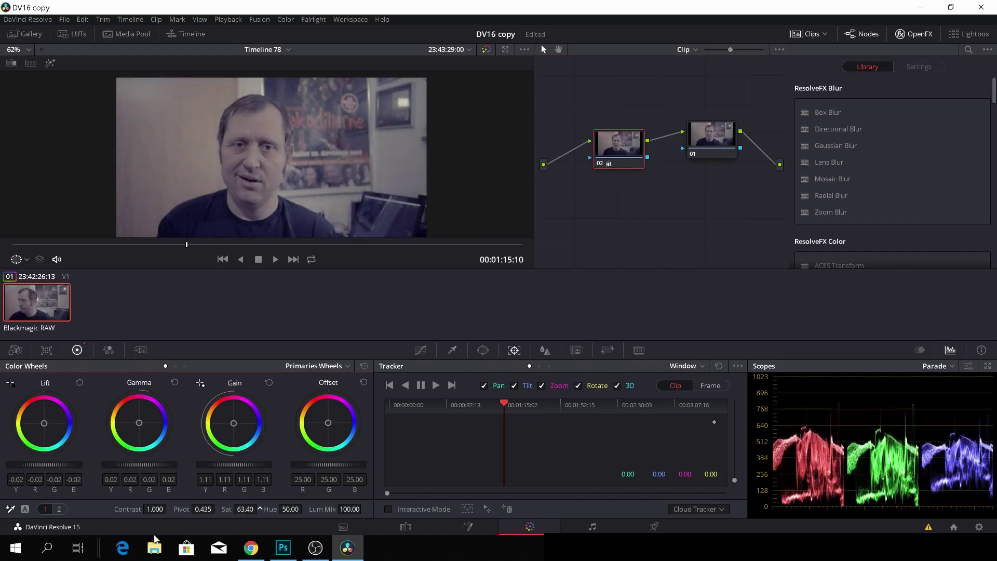
click(59, 509)
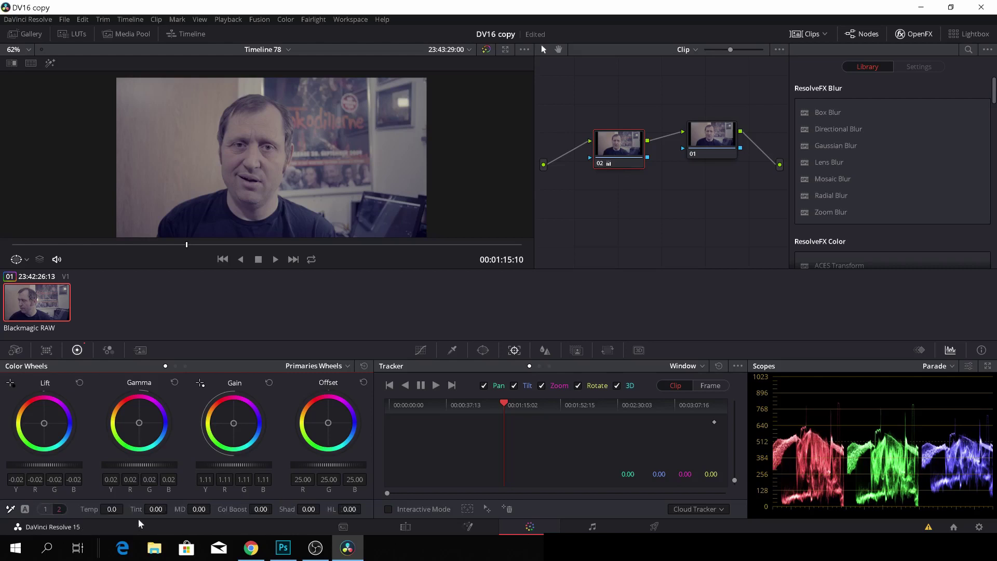
click(49, 509)
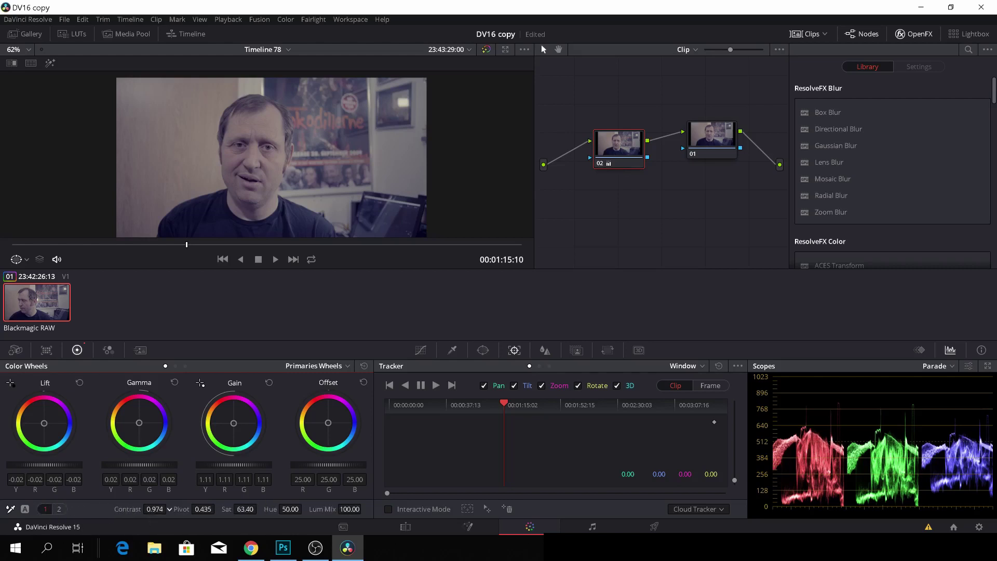
drag(169, 508, 171, 508)
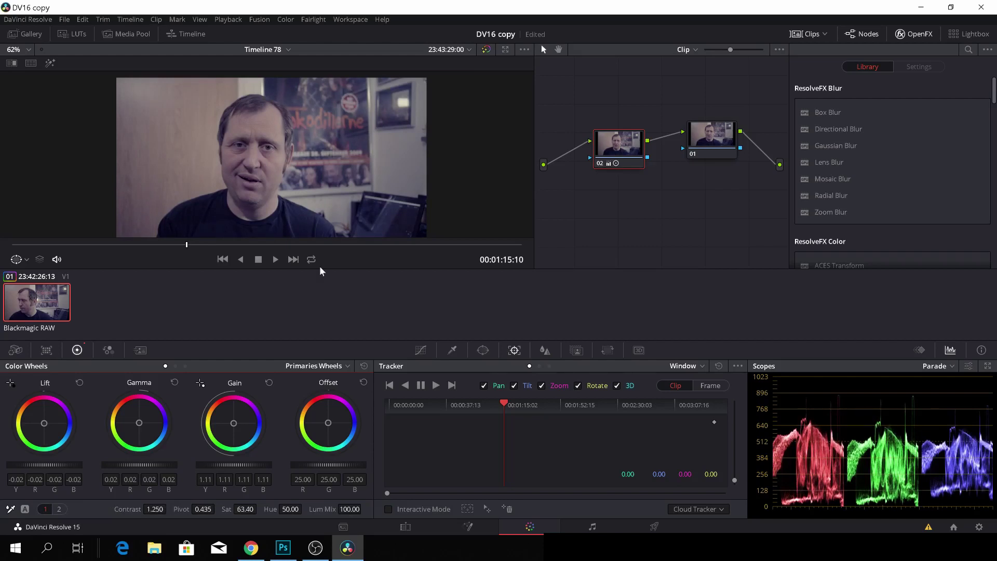
click(485, 50)
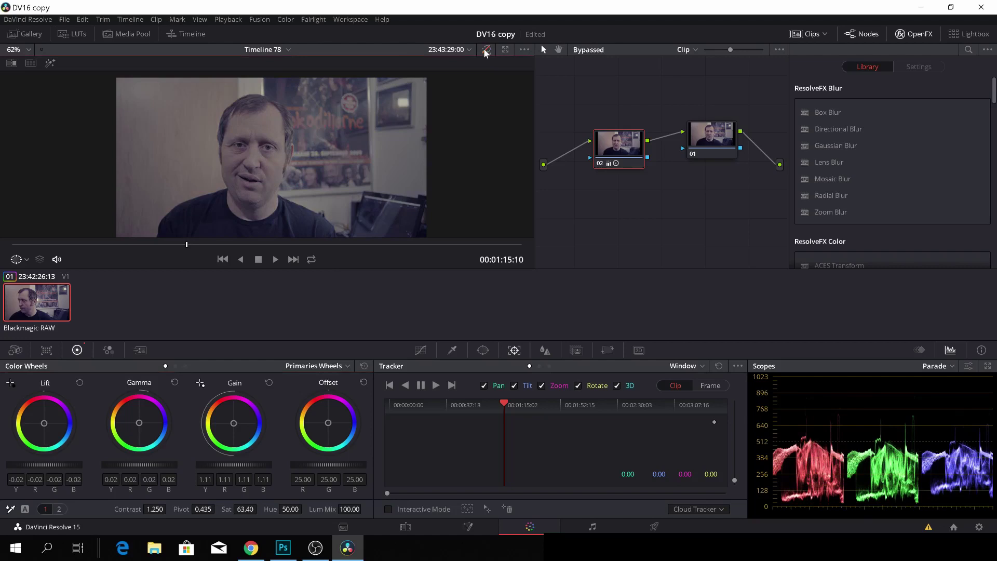
click(485, 49)
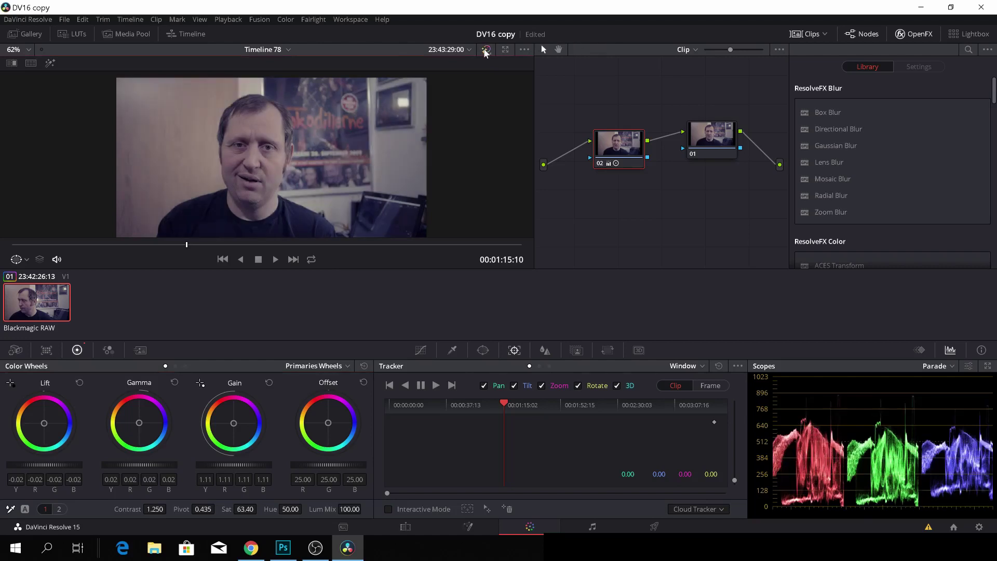